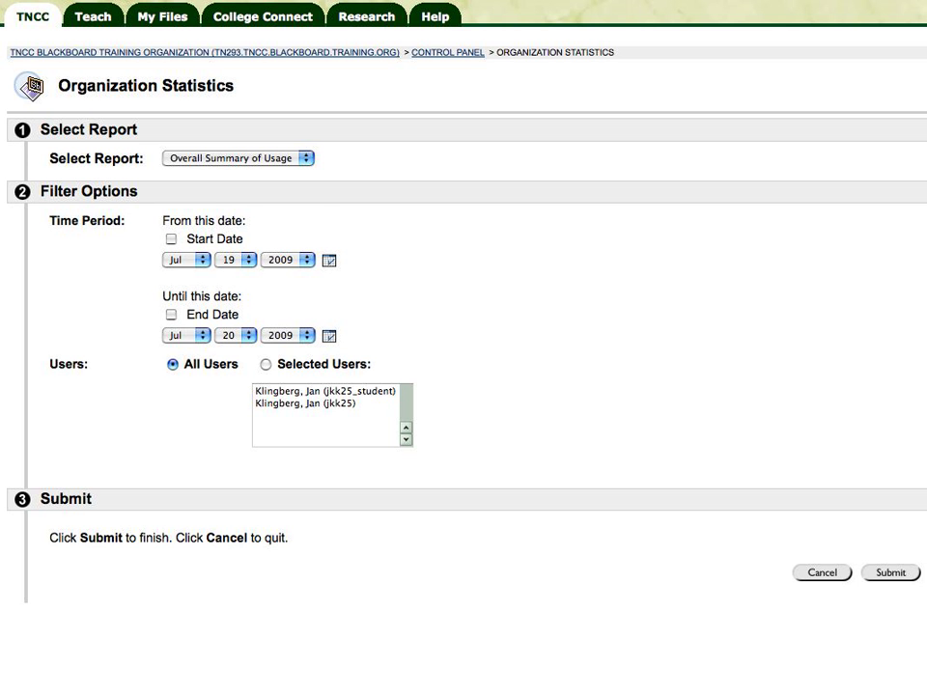
Run the Overall Summary of Usage report for Selected Users with only the student account chosen.
{"action": "left_click", "coordinate": [306, 158]}
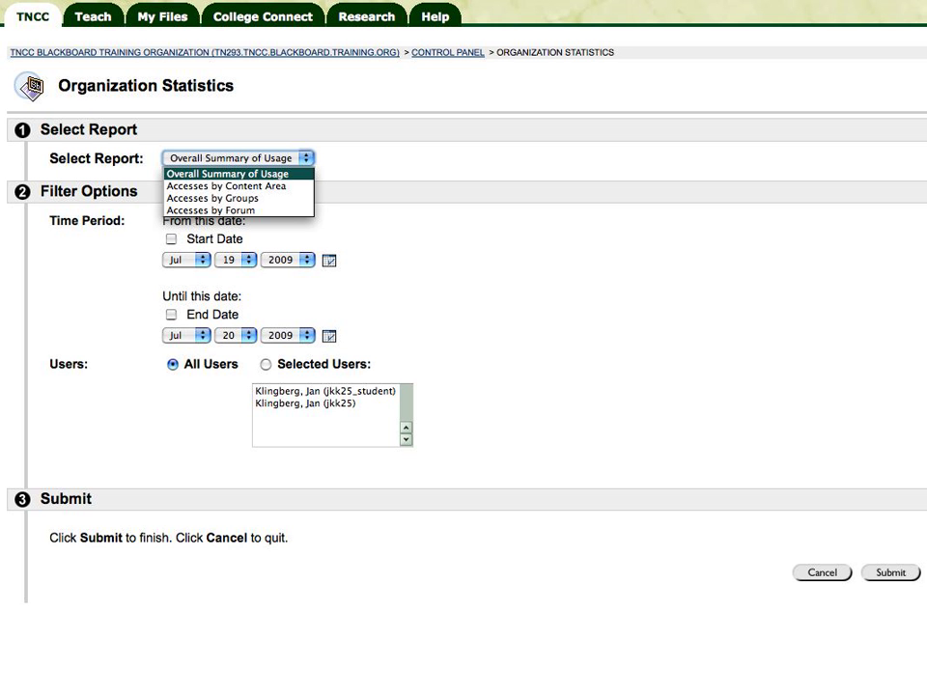
{"action": "key", "text": "Escape"}
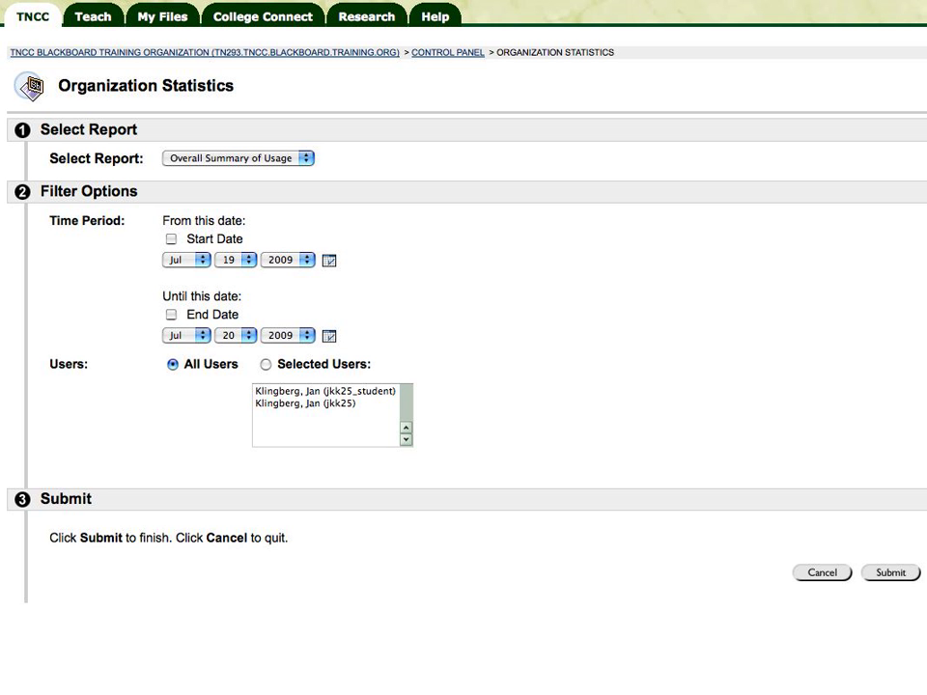
{"action": "left_click_drag", "start_coordinate": [286, 364], "coordinate": [371, 365]}
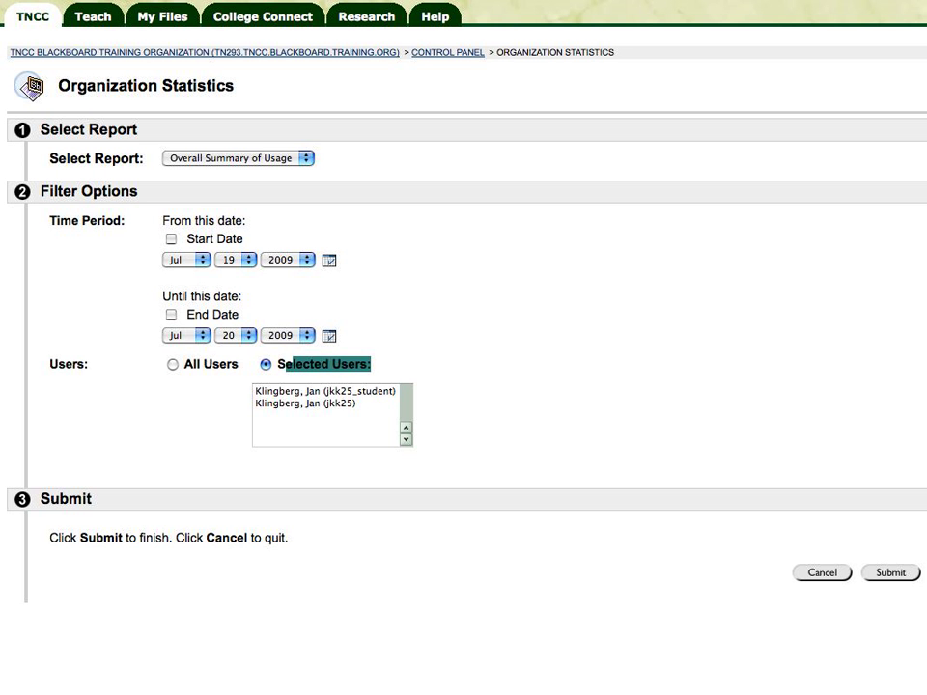
{"action": "left_click_drag", "start_coordinate": [286, 365], "coordinate": [277, 365]}
{"action": "left_click", "coordinate": [325, 391]}
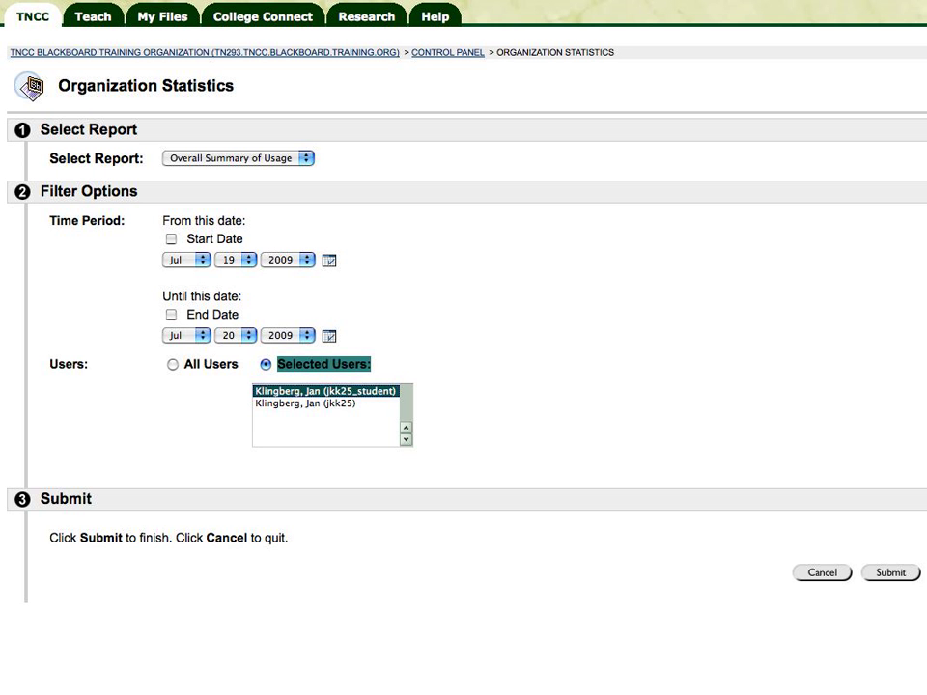
{"action": "left_click", "coordinate": [305, 403], "text": "shift"}
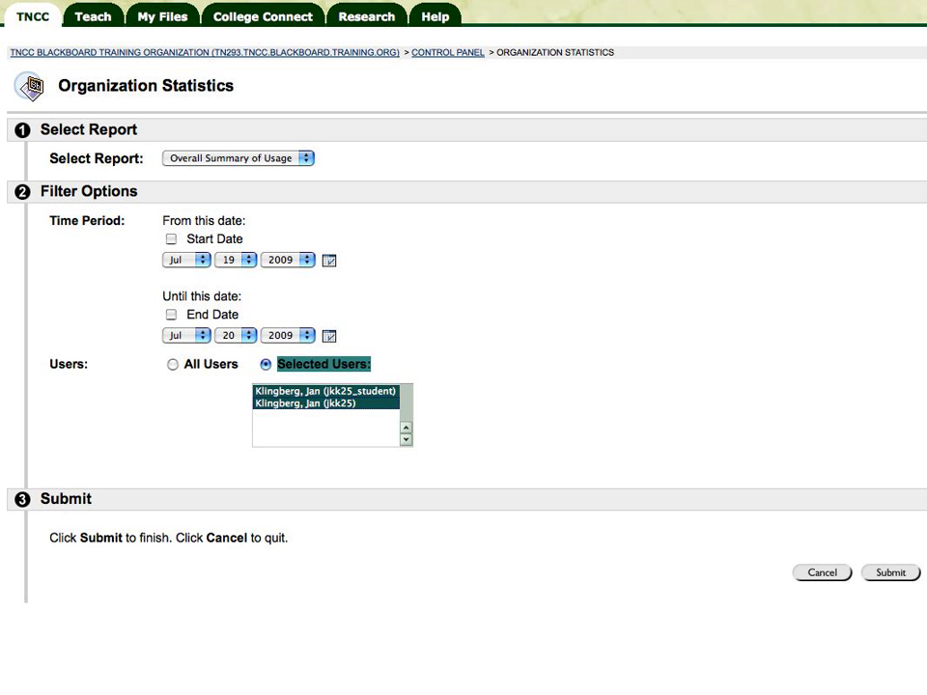
{"action": "left_click", "coordinate": [305, 404], "text": "super"}
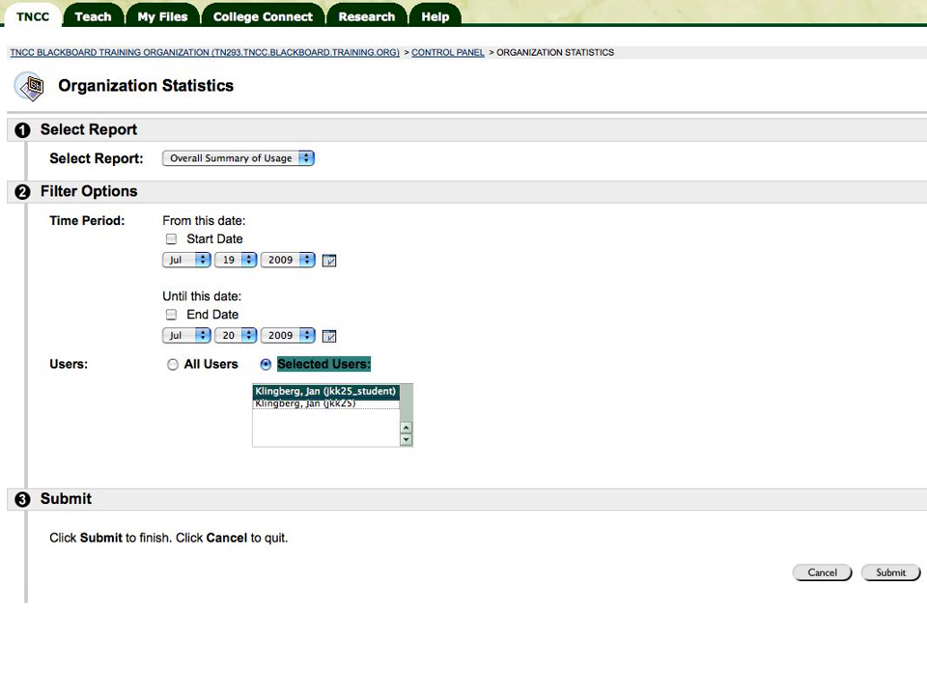
{"action": "left_click", "coordinate": [306, 403], "text": "super"}
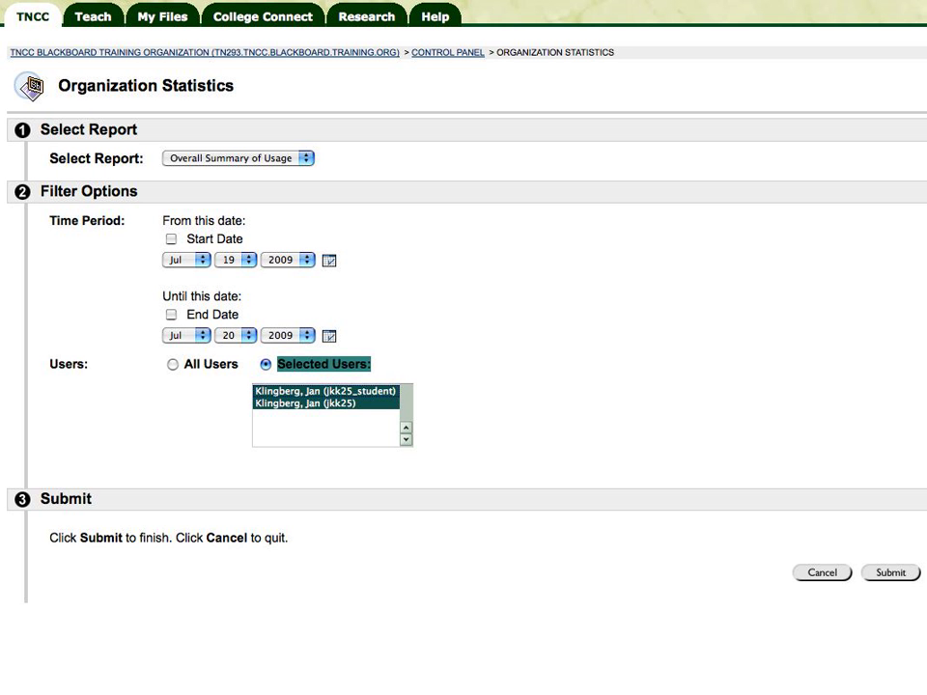
{"action": "left_click", "coordinate": [305, 404], "text": "super"}
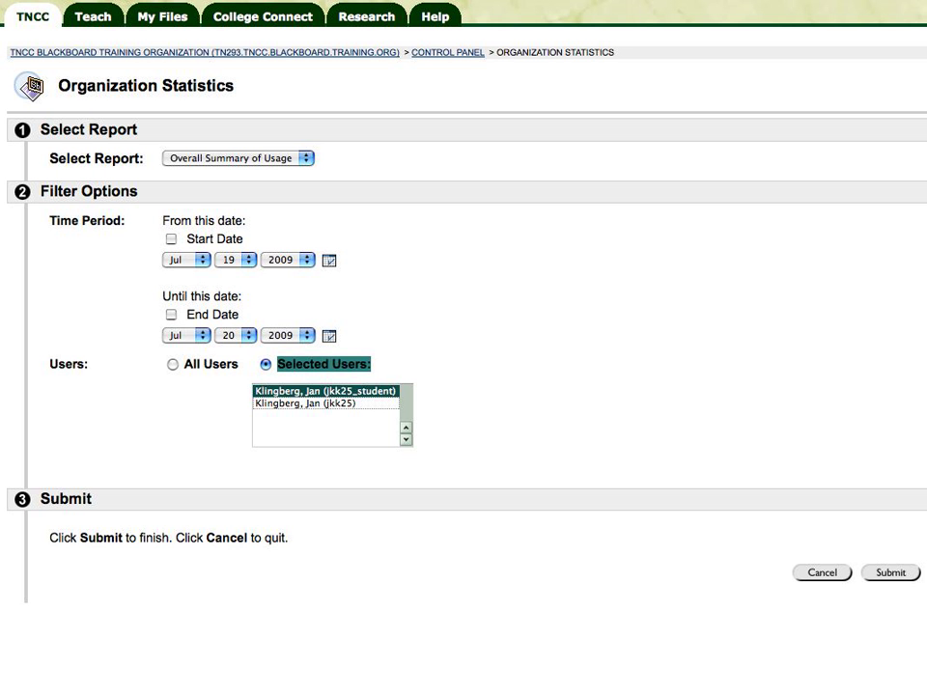
{"action": "left_click", "coordinate": [890, 572]}
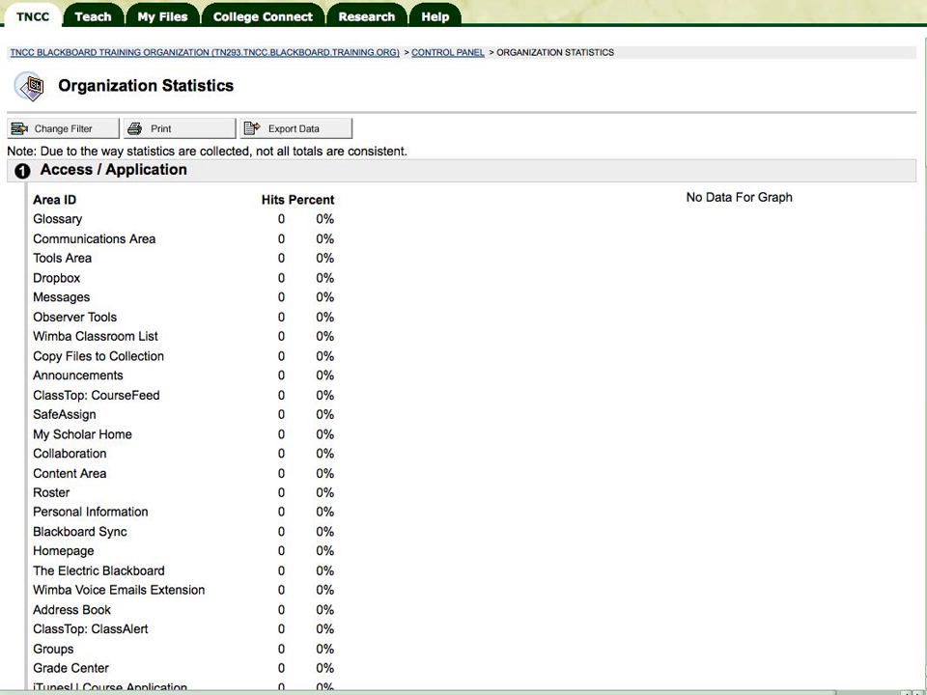
Examine the hits per area in the Access / Application section of the student account's report.
{"action": "scroll", "coordinate": [463, 386], "scroll_direction": "down", "scroll_amount": 5}
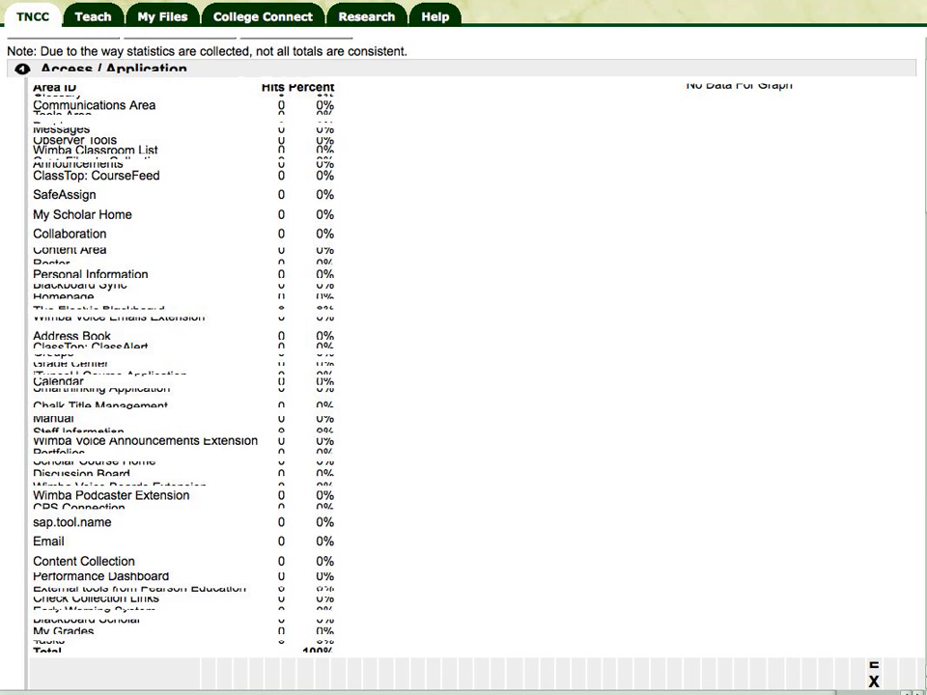
{"action": "scroll", "coordinate": [463, 386], "scroll_direction": "down", "scroll_amount": 5}
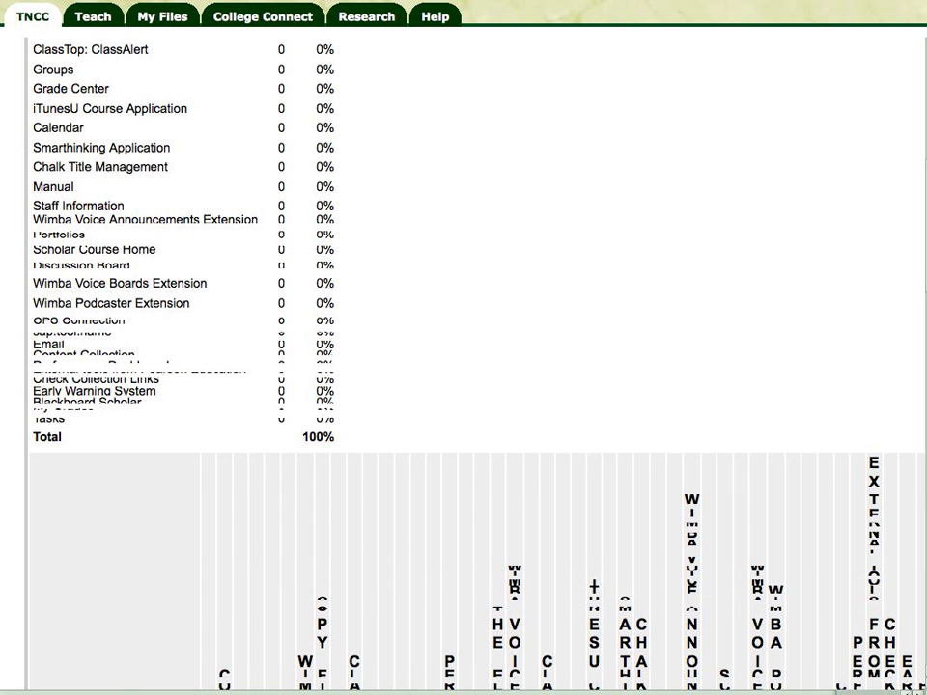
{"action": "scroll", "coordinate": [464, 386], "scroll_direction": "down", "scroll_amount": 5}
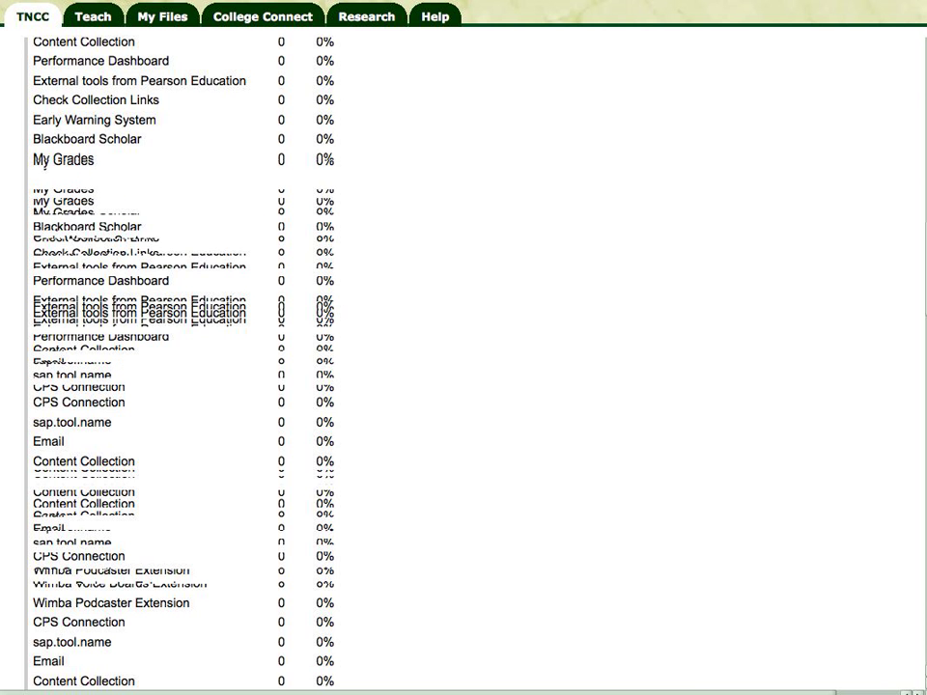
{"action": "scroll", "coordinate": [464, 386], "scroll_direction": "up", "scroll_amount": 10}
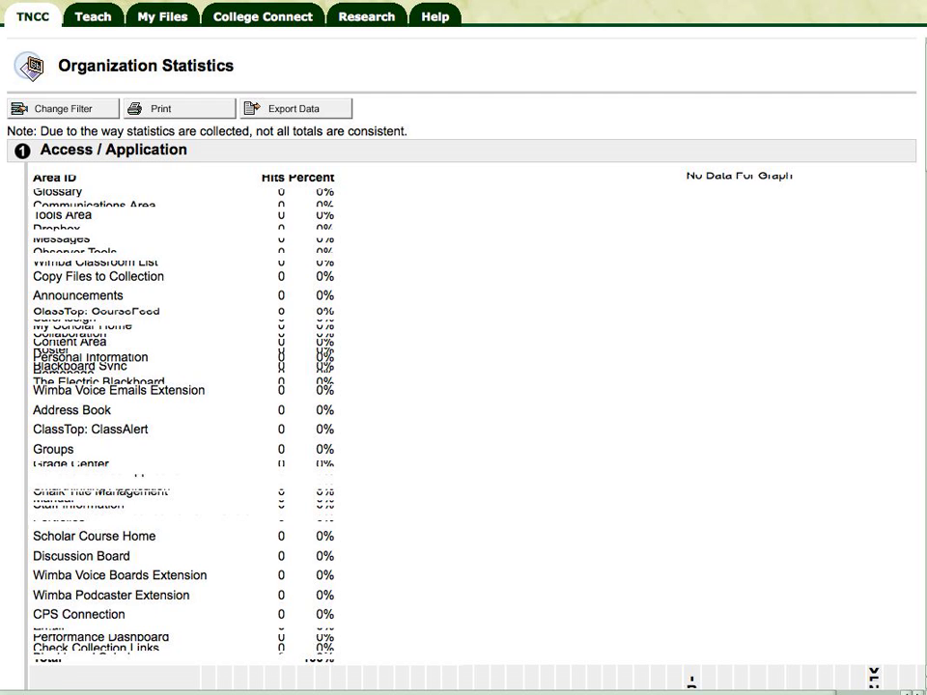
{"action": "scroll", "coordinate": [464, 386], "scroll_direction": "down", "scroll_amount": 10}
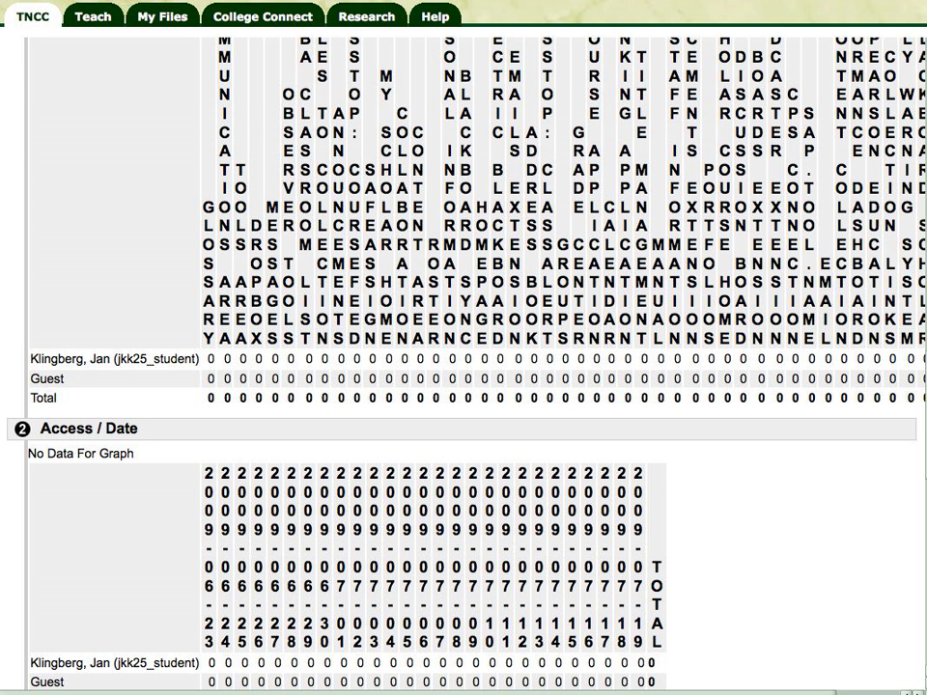
{"action": "scroll", "coordinate": [464, 386], "scroll_direction": "right", "scroll_amount": 3}
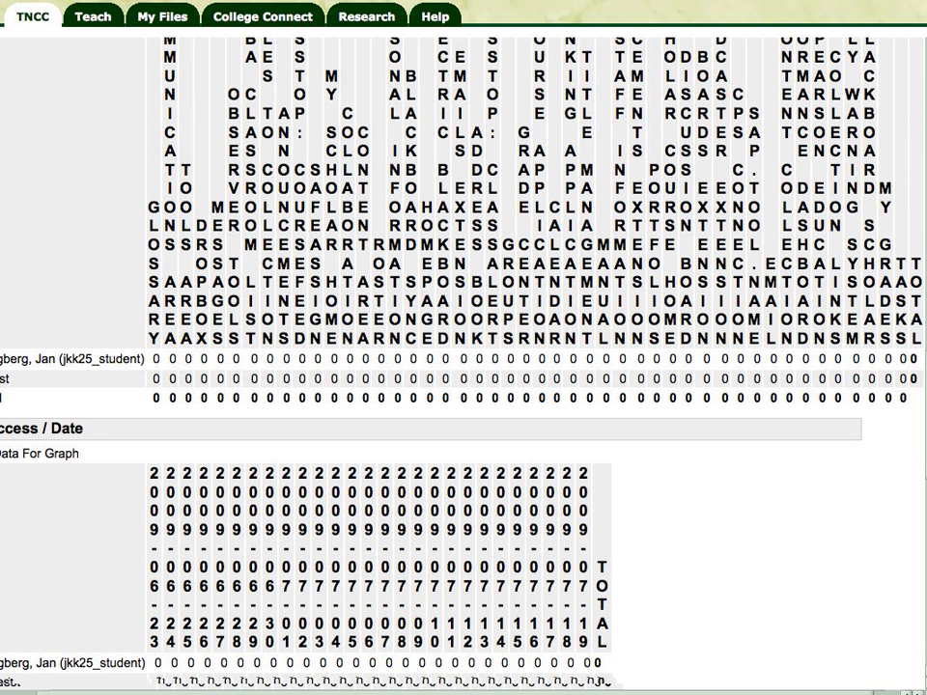
Examine the student account's accesses by date, hour of day and day of week, and return to the report filters.
{"action": "scroll", "coordinate": [463, 387], "scroll_direction": "down", "scroll_amount": 5}
{"action": "scroll", "coordinate": [463, 387], "scroll_direction": "left", "scroll_amount": 3}
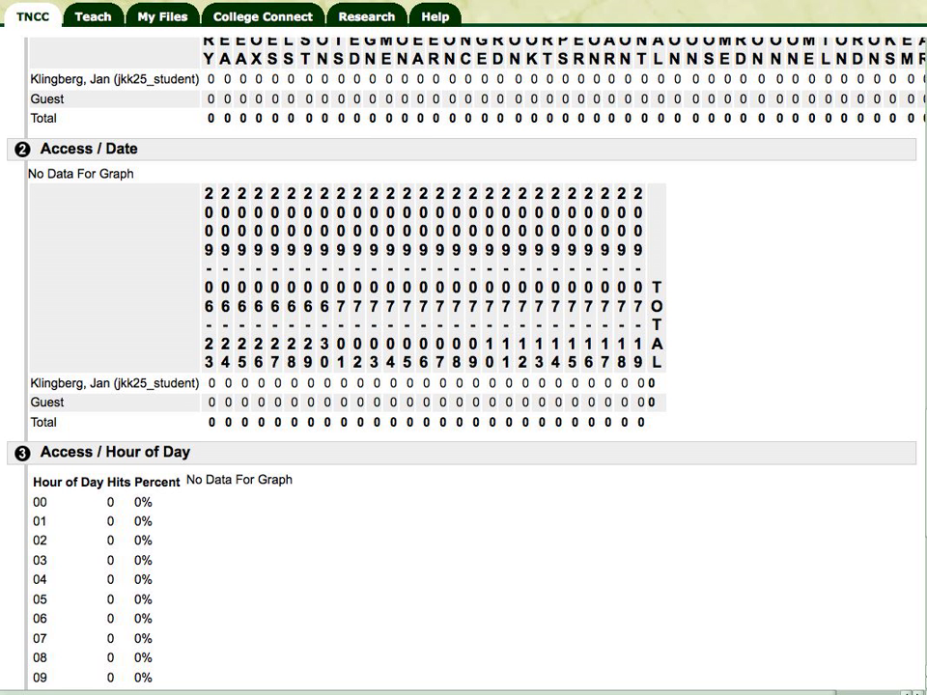
{"action": "left_click_drag", "start_coordinate": [225, 383], "coordinate": [656, 384]}
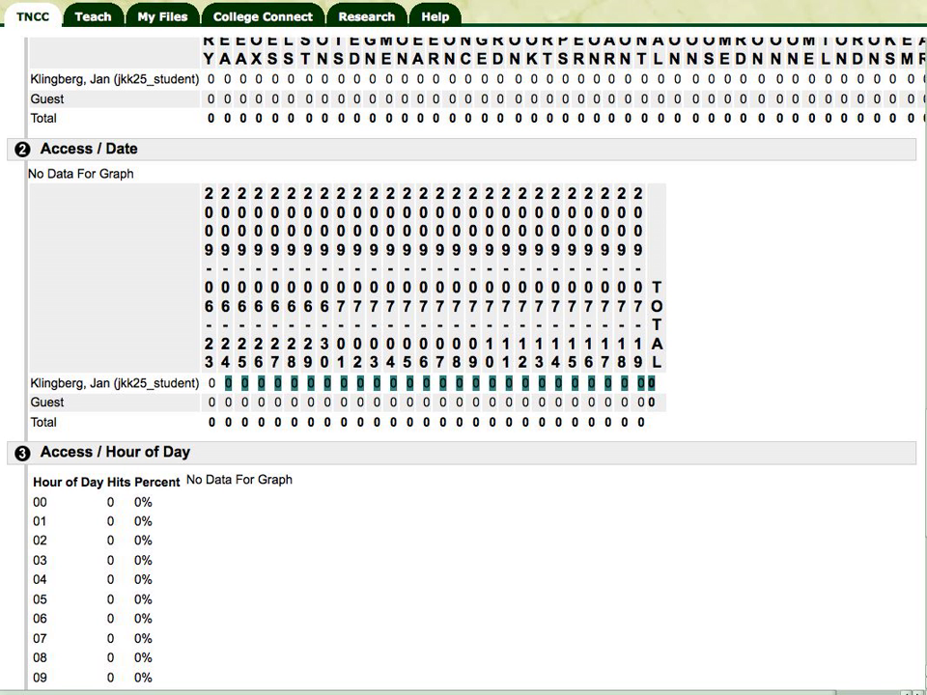
{"action": "scroll", "coordinate": [463, 386], "scroll_direction": "down", "scroll_amount": 2}
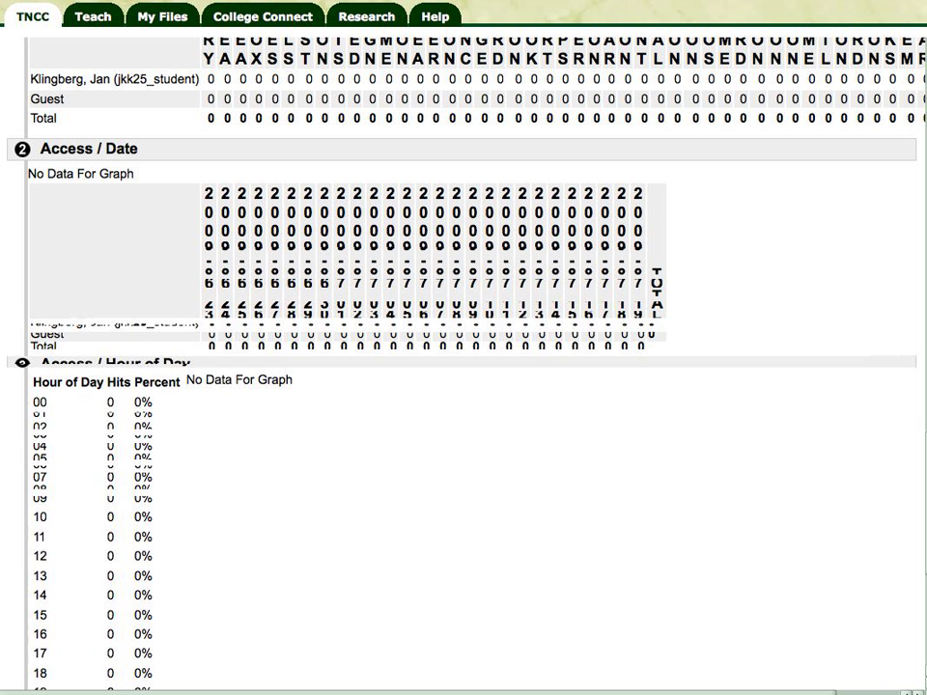
{"action": "scroll", "coordinate": [464, 386], "scroll_direction": "down", "scroll_amount": 4}
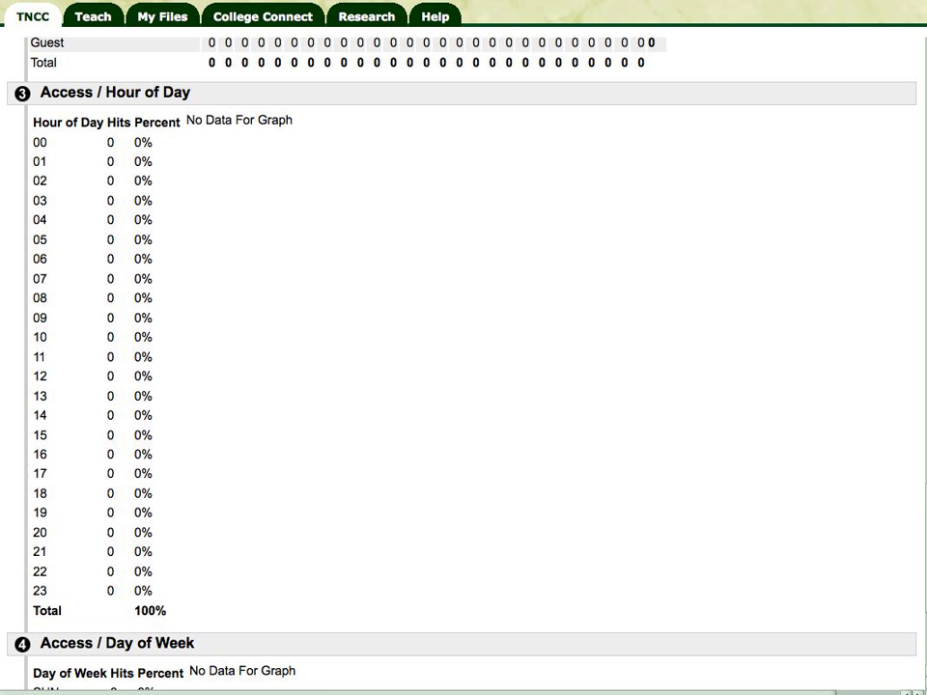
{"action": "scroll", "coordinate": [463, 386], "scroll_direction": "down", "scroll_amount": 5}
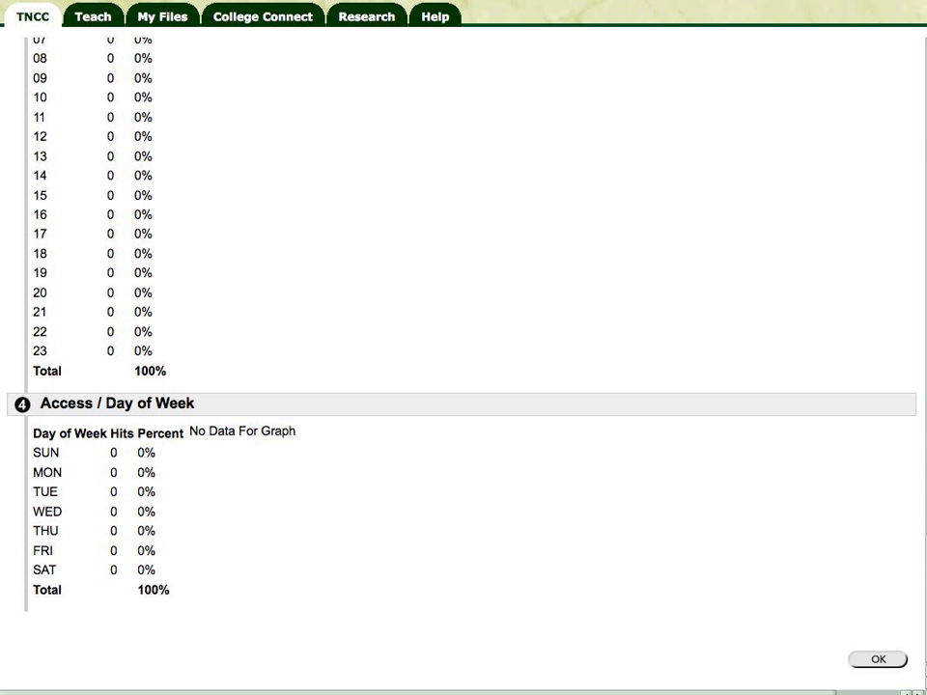
{"action": "scroll", "coordinate": [463, 386], "scroll_direction": "up", "scroll_amount": 5}
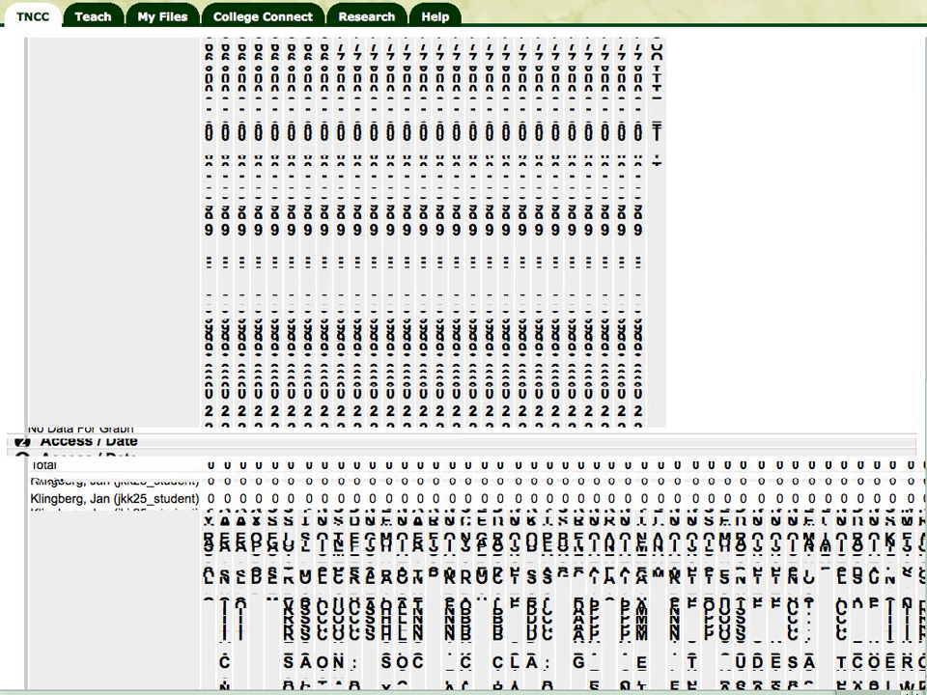
{"action": "scroll", "coordinate": [463, 386], "scroll_direction": "up", "scroll_amount": 5}
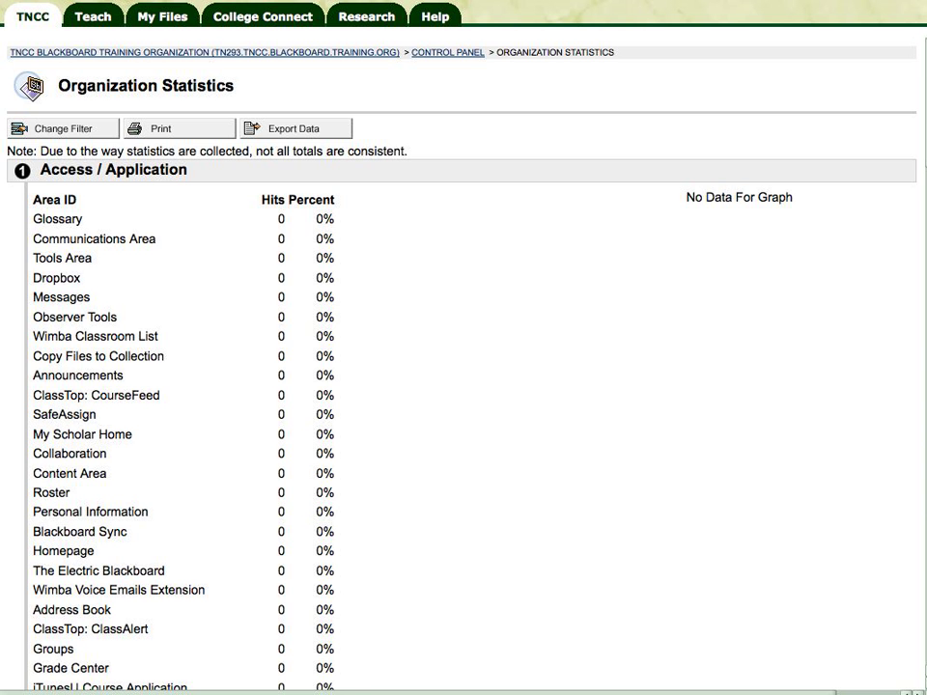
{"action": "scroll", "coordinate": [464, 386], "scroll_direction": "down", "scroll_amount": 10}
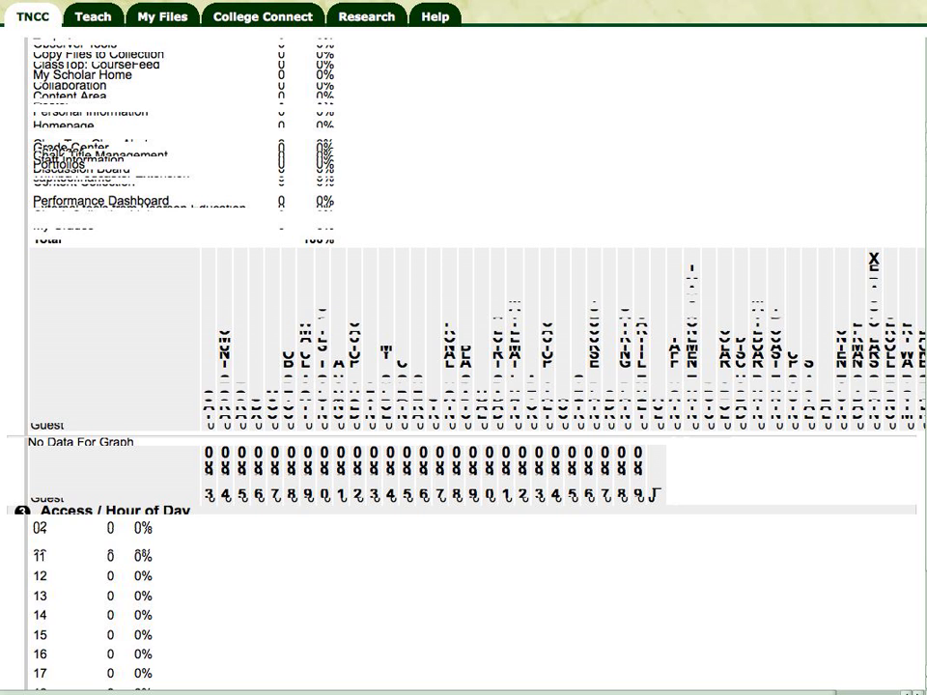
{"action": "scroll", "coordinate": [463, 386], "scroll_direction": "down", "scroll_amount": 5}
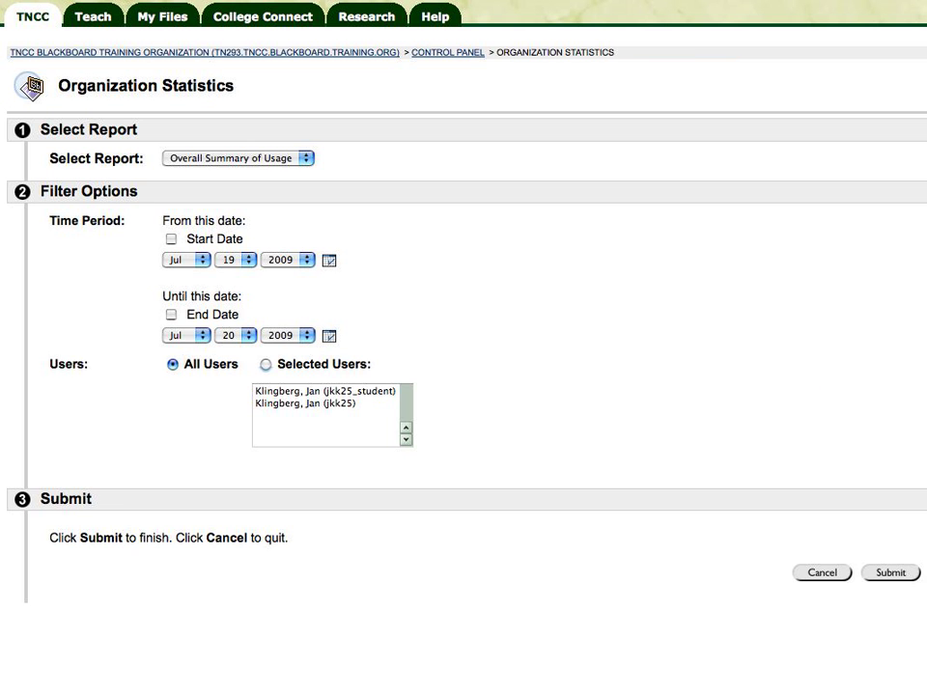
Run the Overall Summary of Usage report for Selected Users with only the second listed, non-student account chosen.
{"action": "left_click", "coordinate": [324, 391]}
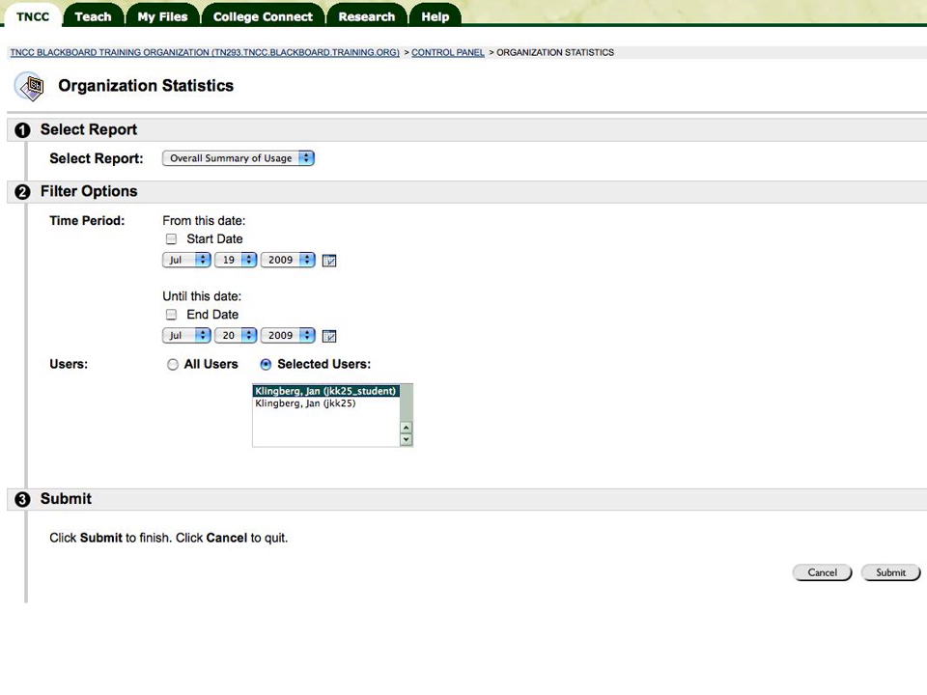
{"action": "left_click", "coordinate": [305, 403], "text": "shift"}
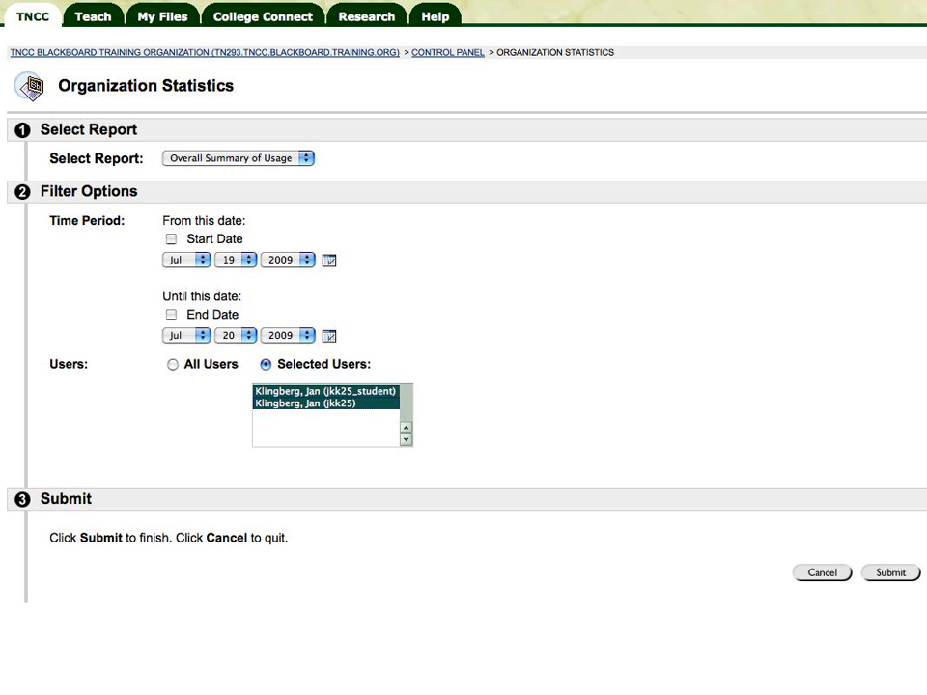
{"action": "left_click", "coordinate": [306, 403]}
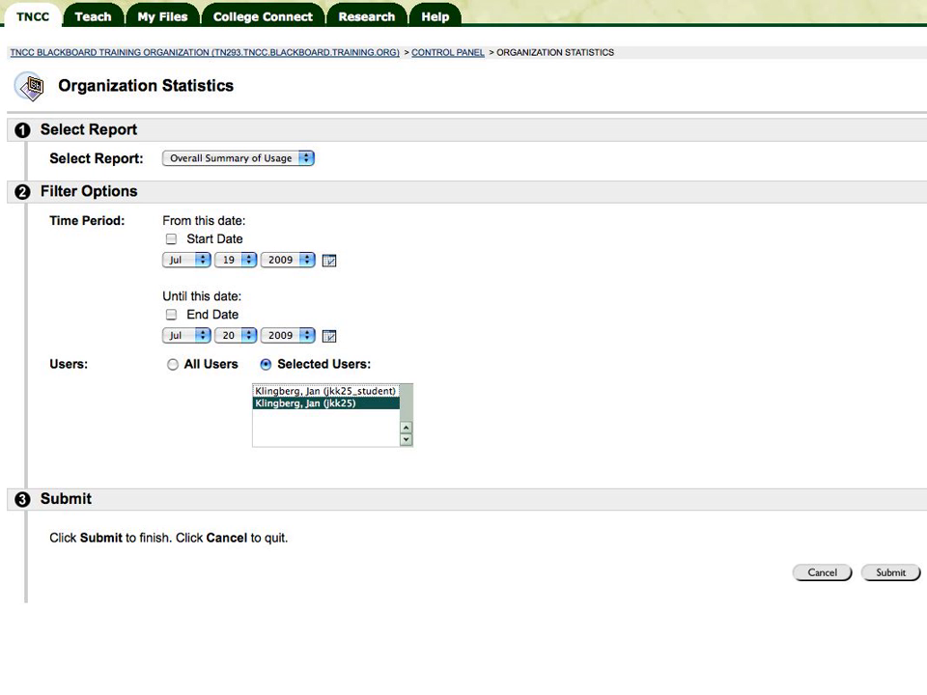
{"action": "left_click", "coordinate": [890, 573]}
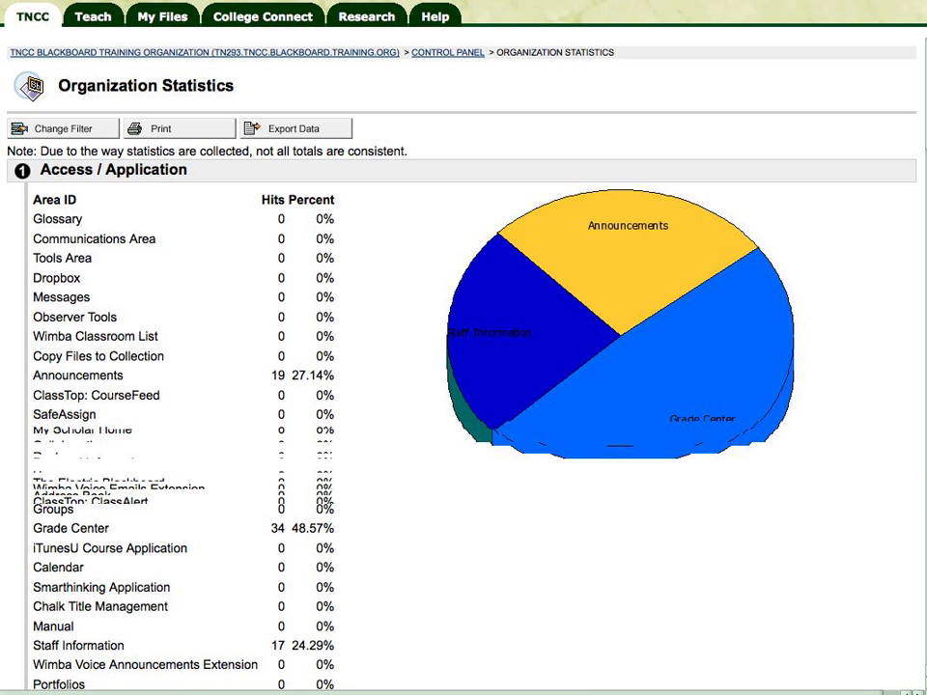
Examine the non-student account's usage charts and tables by application, date, hour of day and day of week.
{"action": "scroll", "coordinate": [464, 367], "scroll_direction": "down", "scroll_amount": 10}
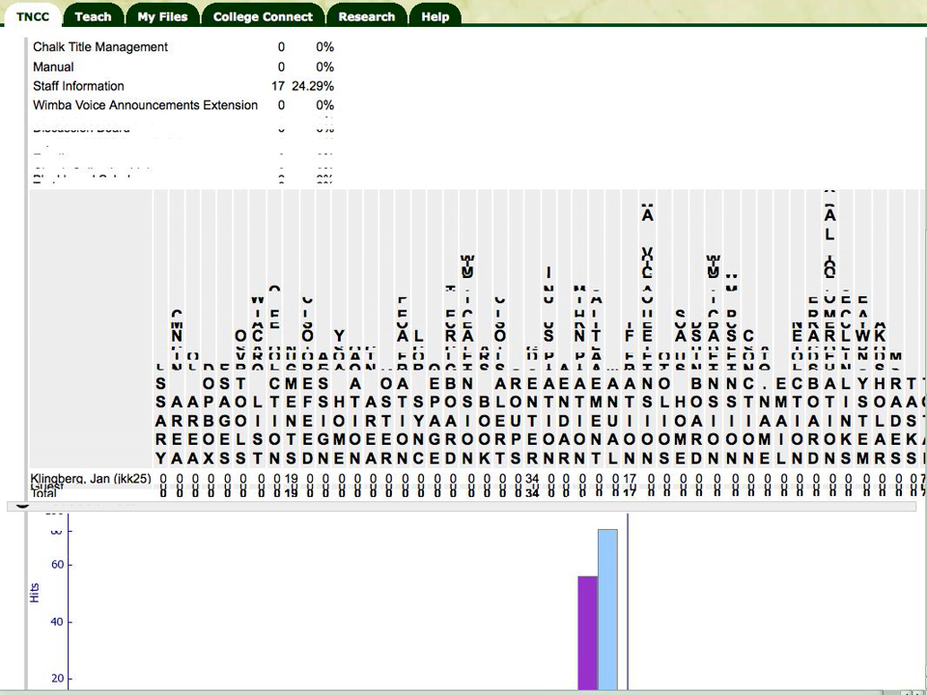
{"action": "scroll", "coordinate": [464, 367], "scroll_direction": "down", "scroll_amount": 4}
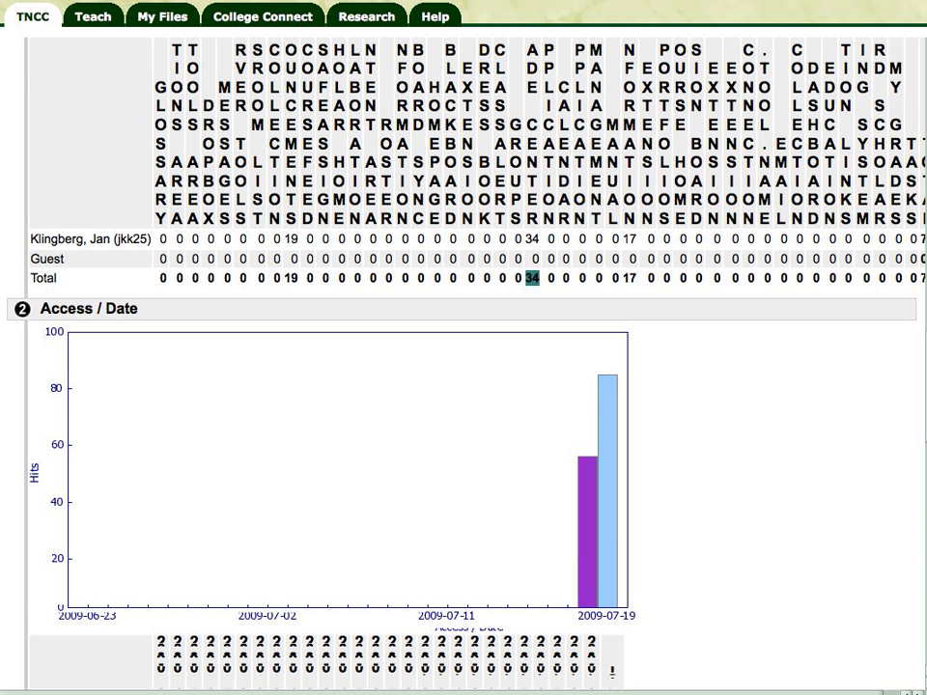
{"action": "scroll", "coordinate": [463, 367], "scroll_direction": "down", "scroll_amount": 5}
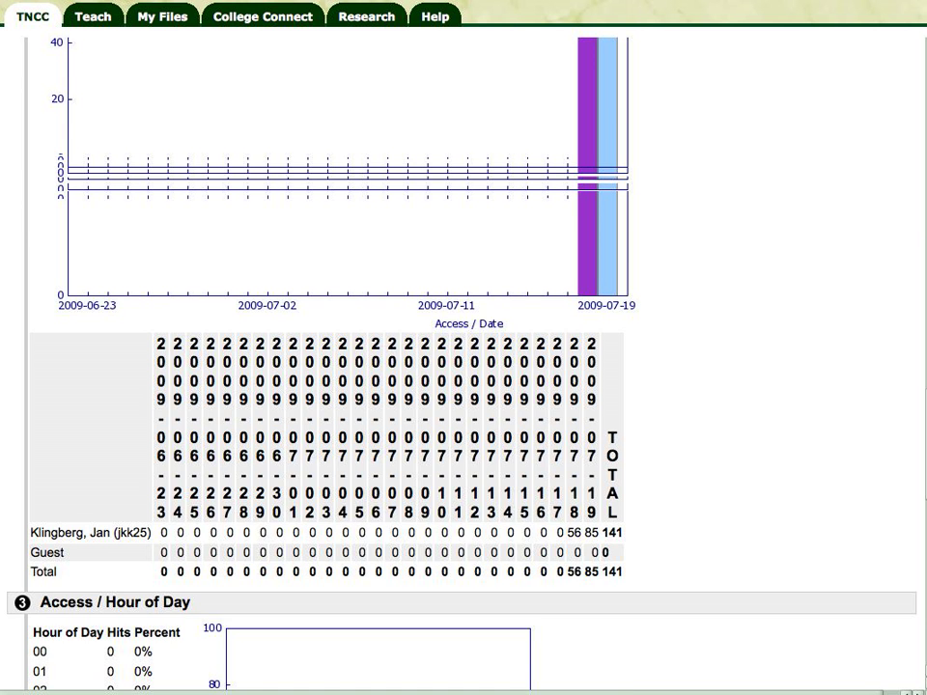
{"action": "scroll", "coordinate": [463, 367], "scroll_direction": "down", "scroll_amount": 6}
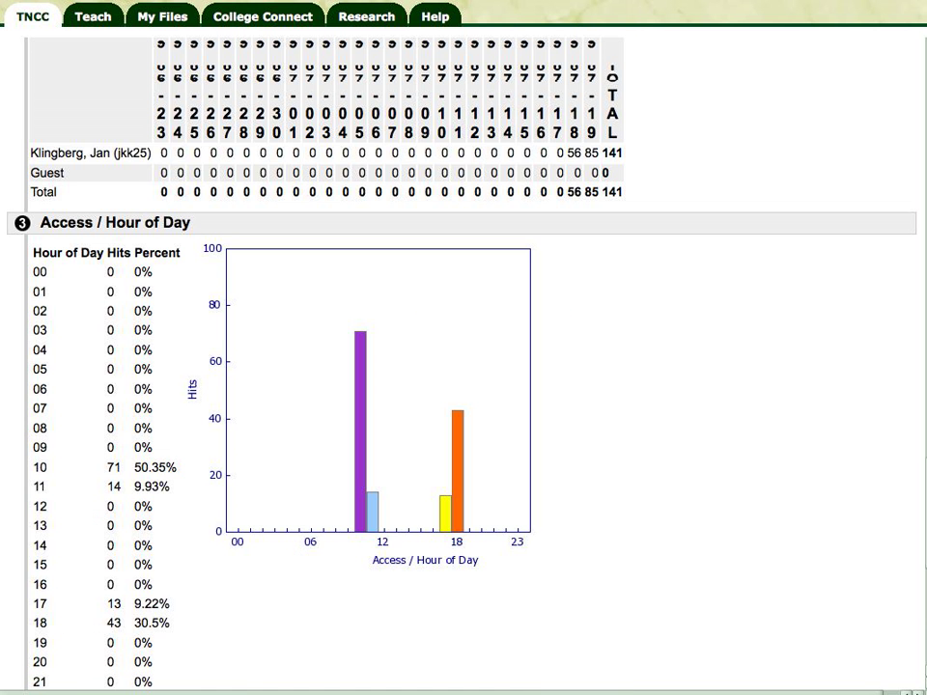
{"action": "scroll", "coordinate": [463, 367], "scroll_direction": "down", "scroll_amount": 5}
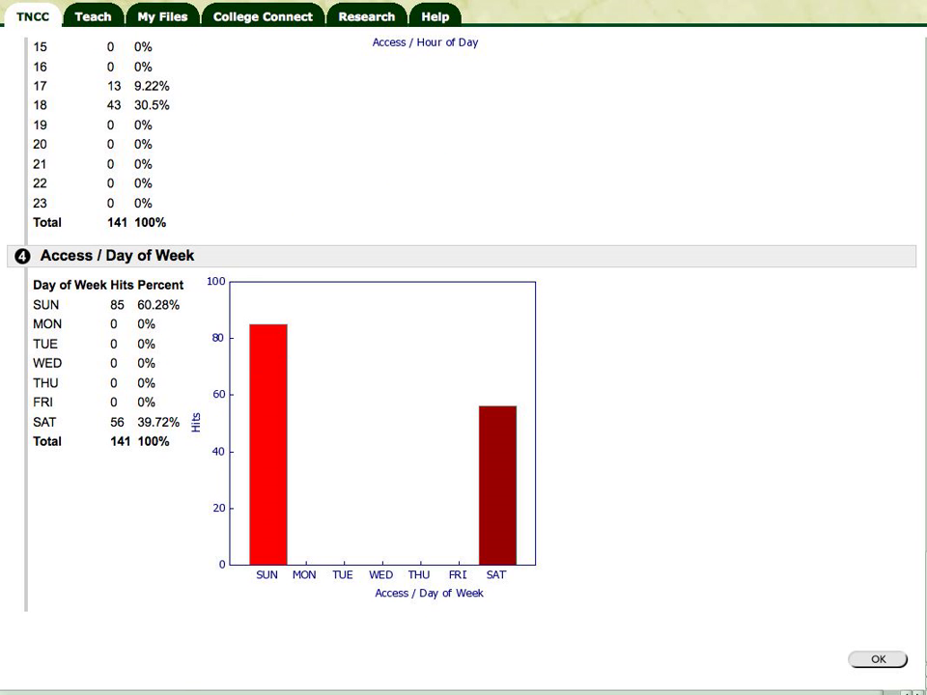
{"action": "scroll", "coordinate": [463, 366], "scroll_direction": "up", "scroll_amount": 15}
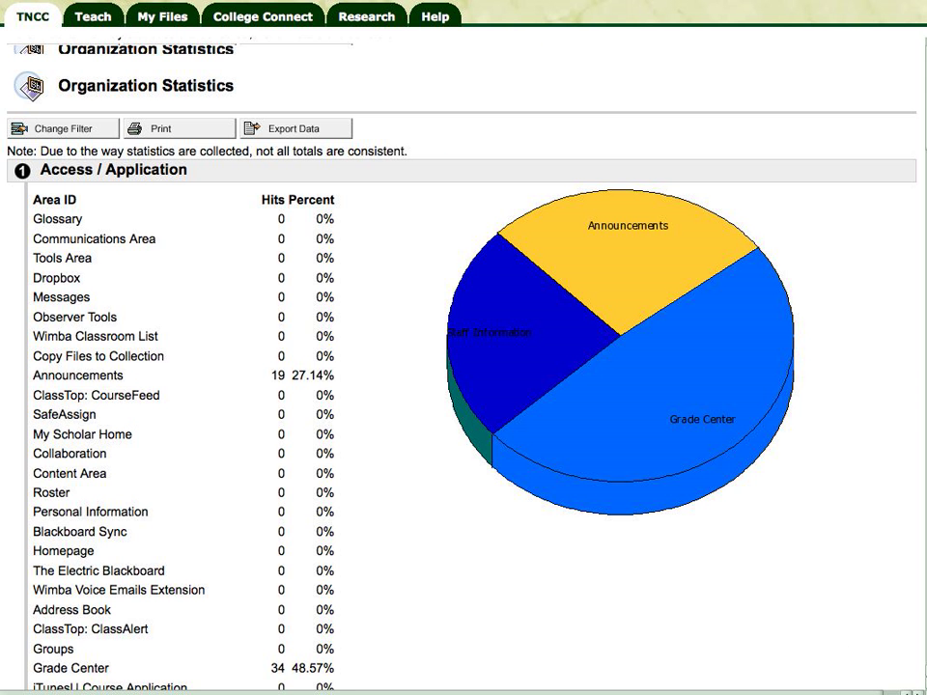